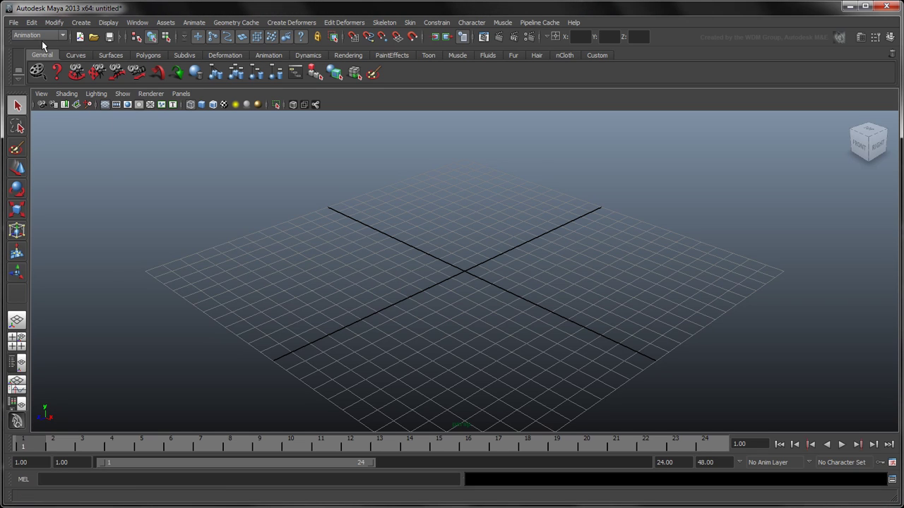
Create a new project named myNewProject in the default Maya projects location.
left_click(13, 21)
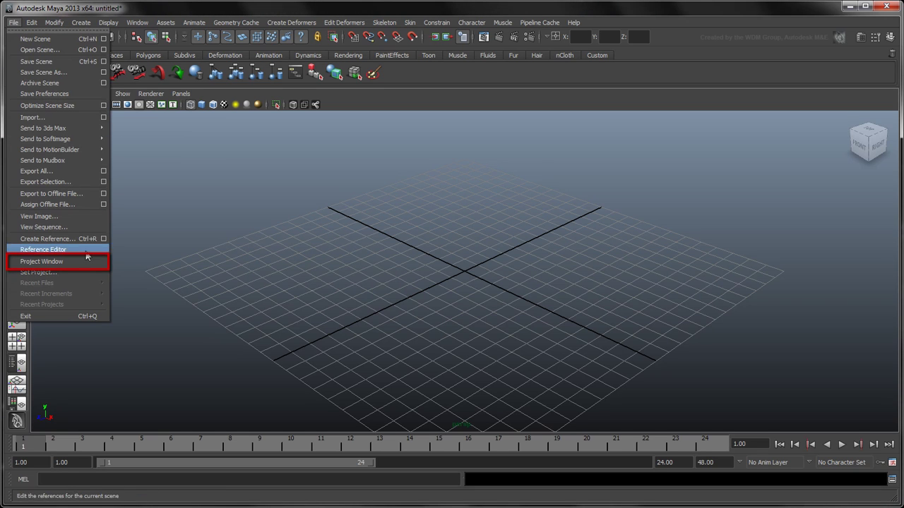
left_click(89, 262)
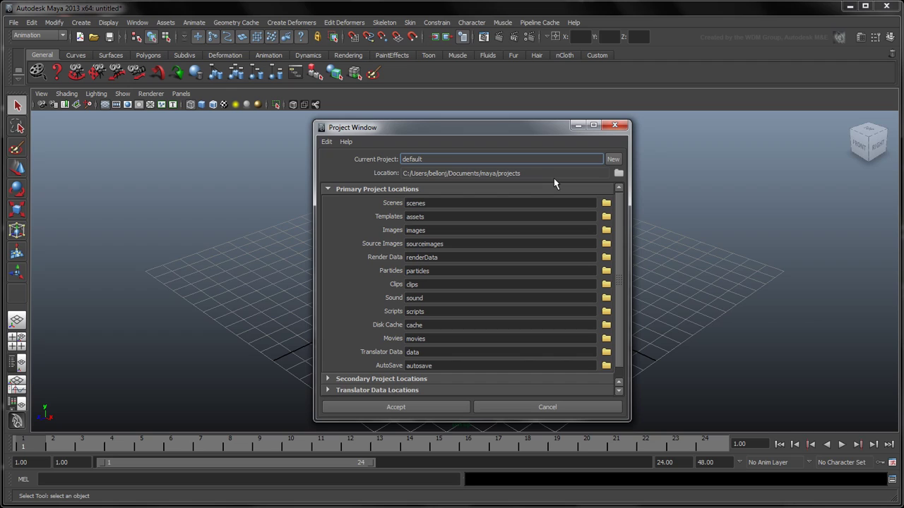
left_click(613, 160)
left_click_drag(443, 160, 394, 161)
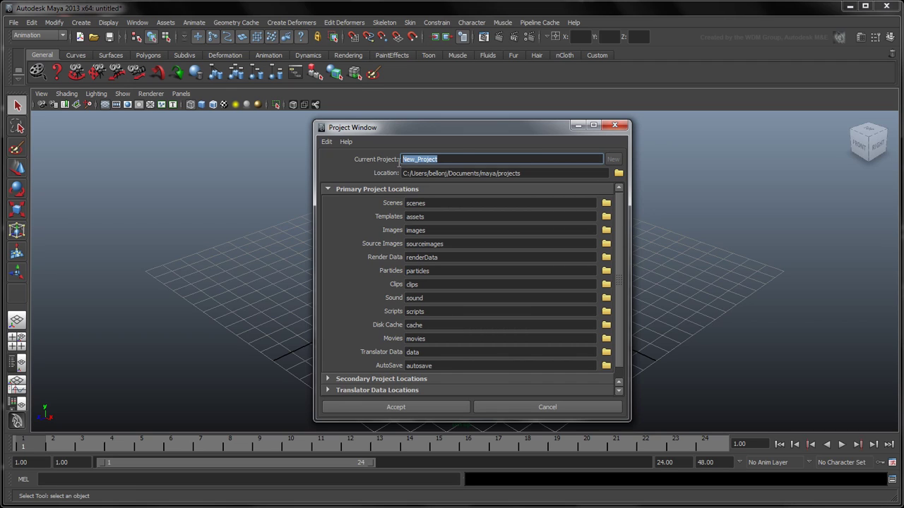
type("myNew")
type("Projec")
type("t")
key("Tab")
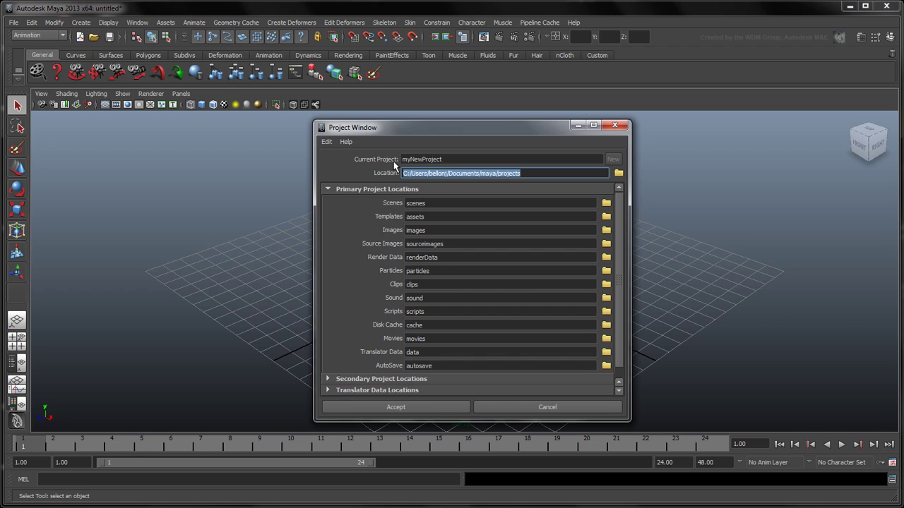
left_click(442, 408)
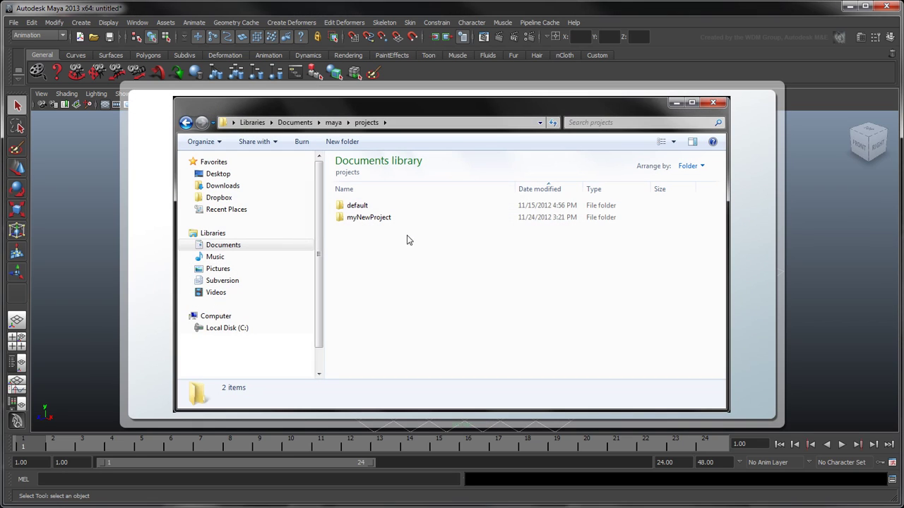
Open myNewProject in Documents\maya\projects to inspect its subfolders and workspace.mel.
left_click(398, 219)
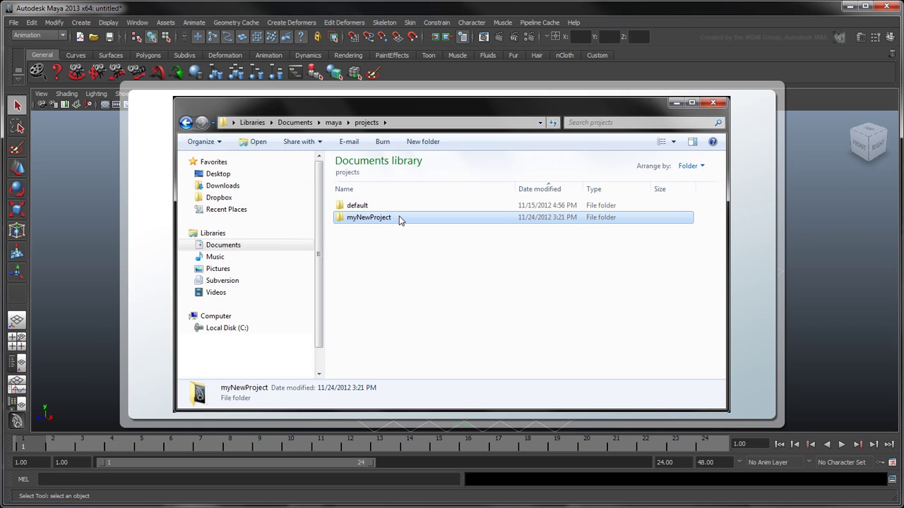
double_click(399, 221)
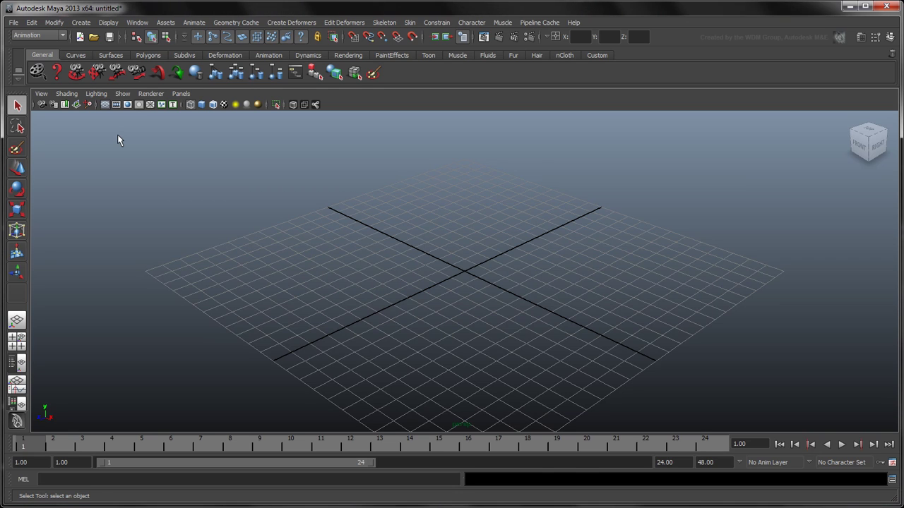
Bring up the Open Scene dialog from the File menu.
left_click(14, 23)
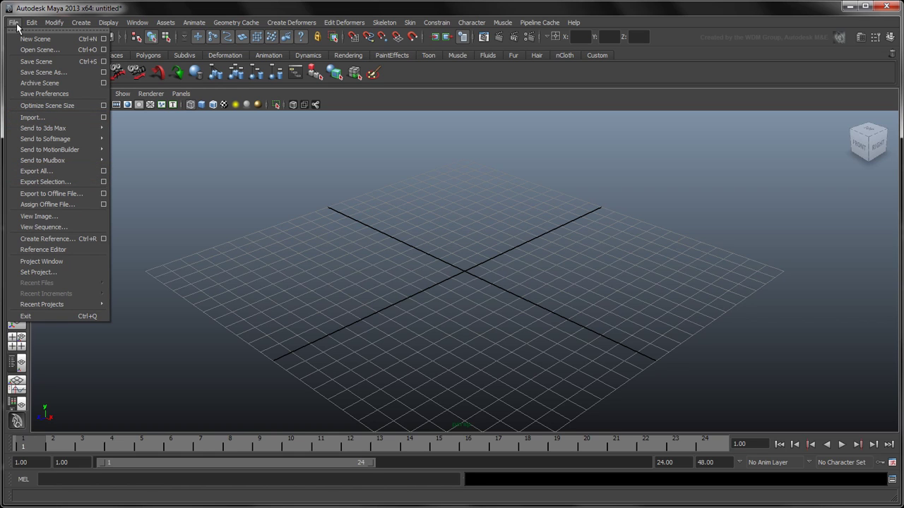
left_click(65, 48)
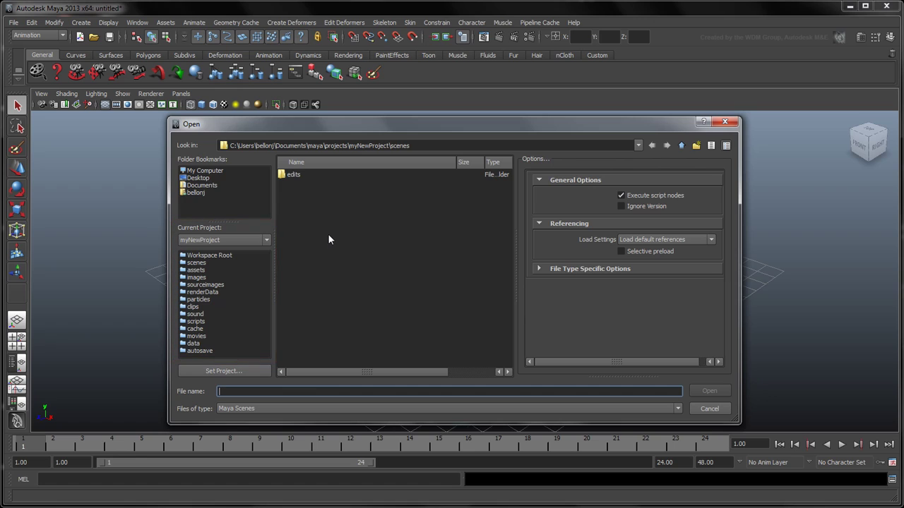
Switch the Current Project to default, then back to myNewProject.
left_click(267, 243)
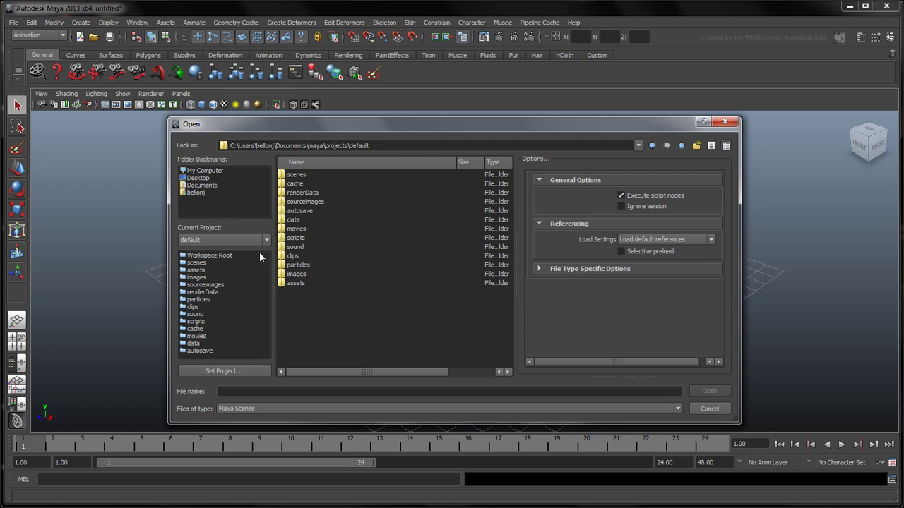
left_click(262, 240)
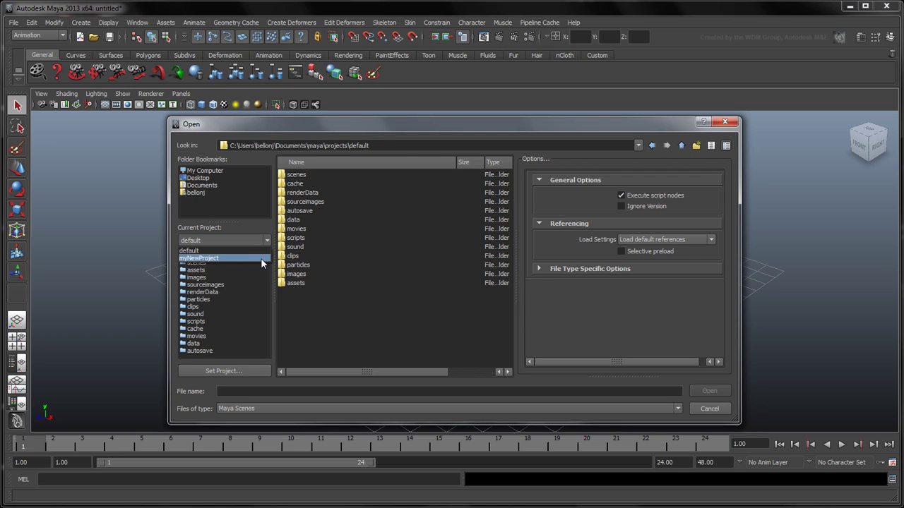
left_click(261, 259)
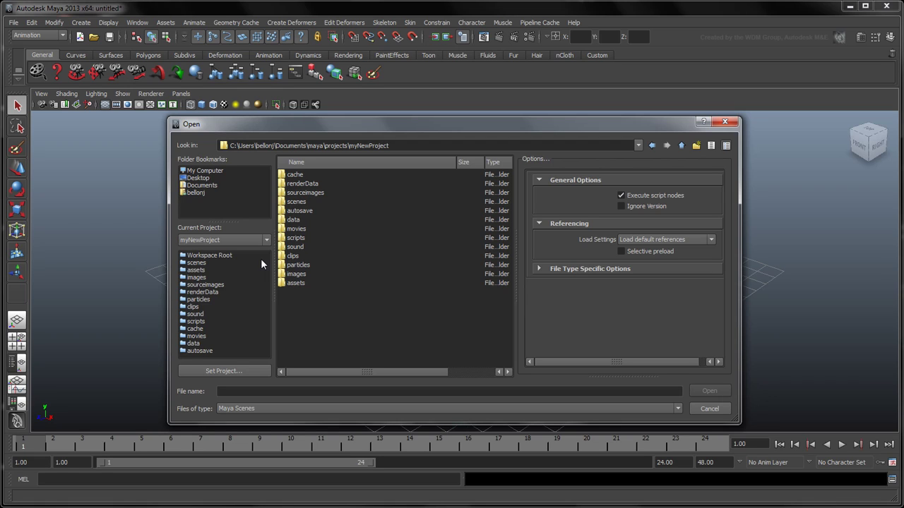
Cancel the Set Project browser and close the Open dialog without changes.
left_click(261, 370)
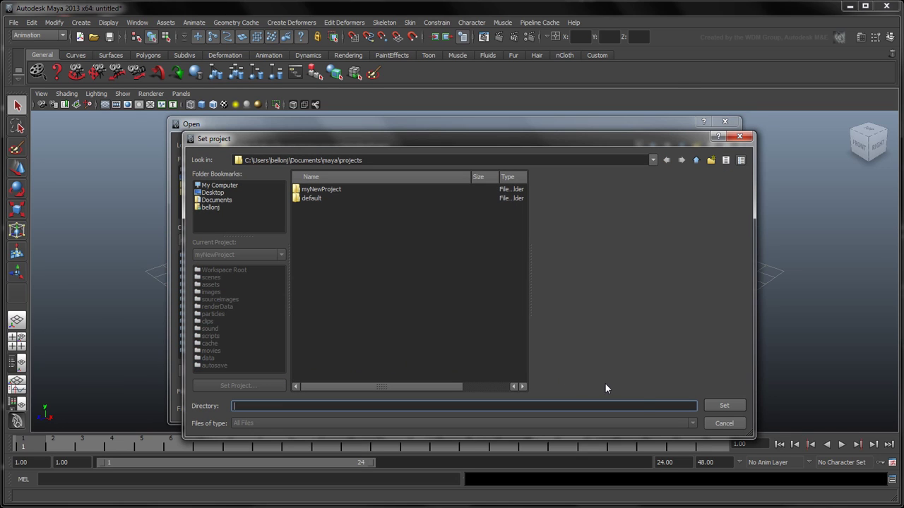
left_click(711, 423)
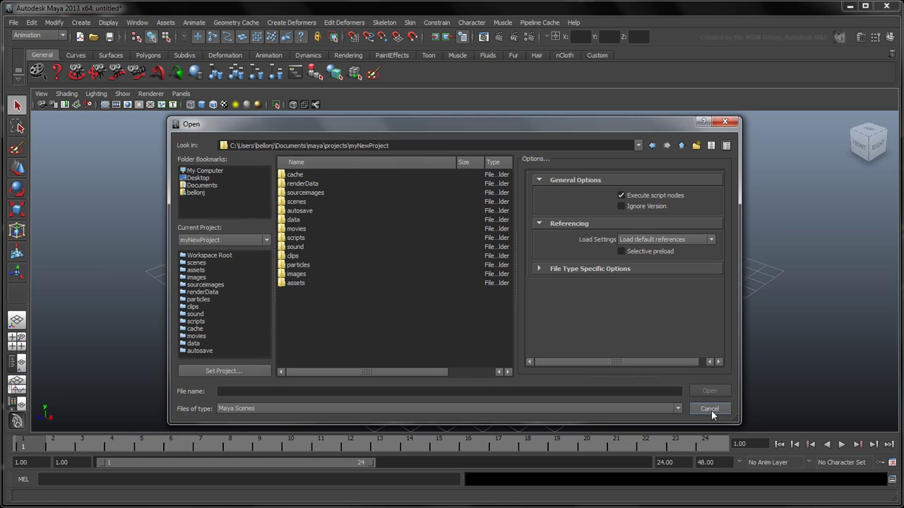
left_click(708, 409)
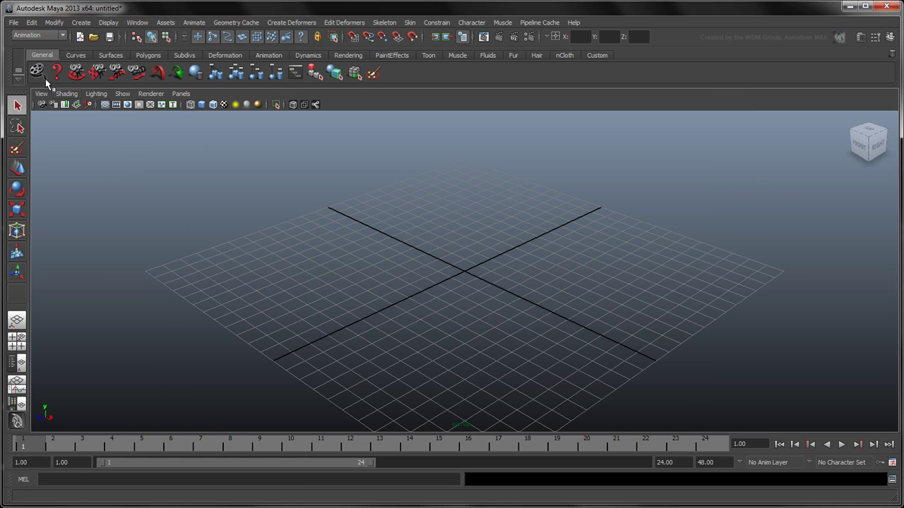
Open the Project Window for myNewProject from the File menu.
left_click(14, 22)
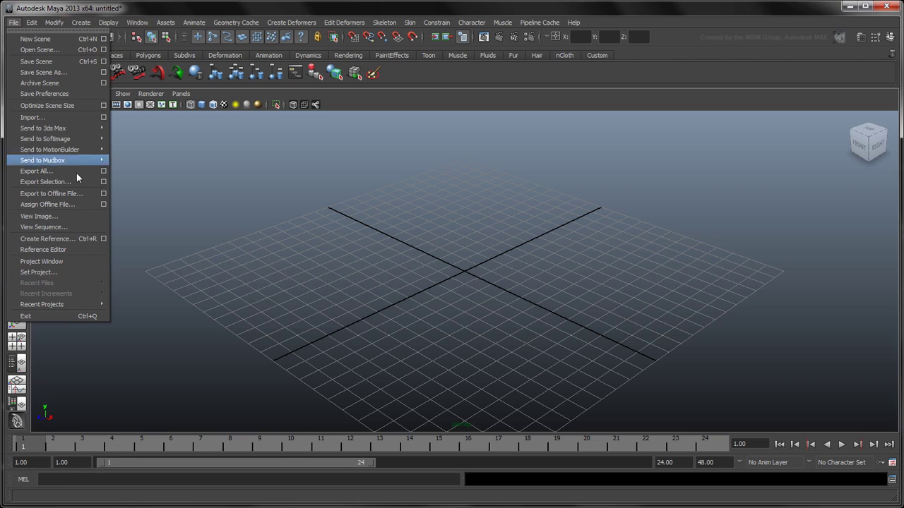
left_click(83, 259)
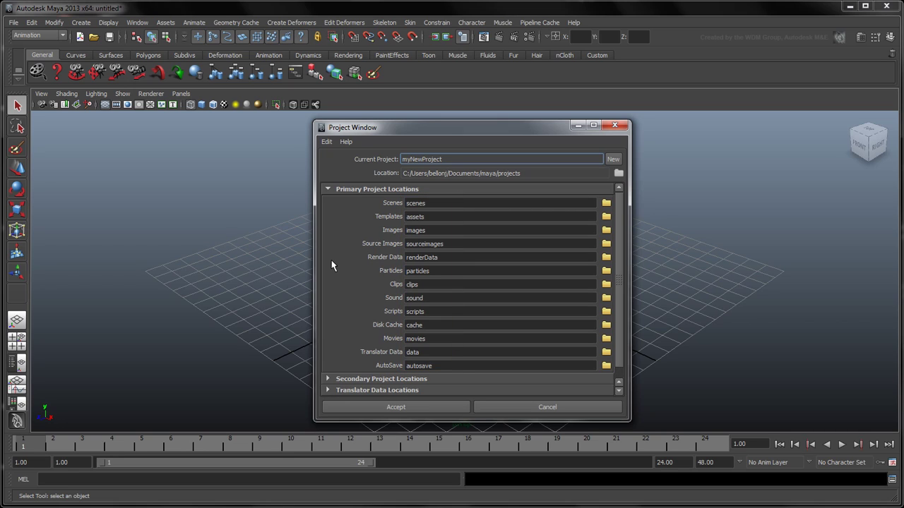
Create a myNewScenes folder and set it as myNewProject's Scenes location.
left_click(607, 203)
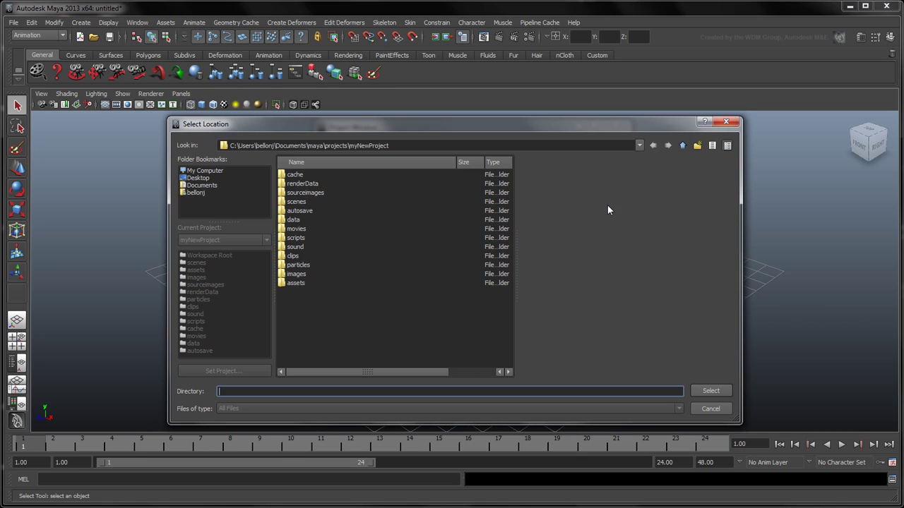
left_click(697, 145)
type("myN")
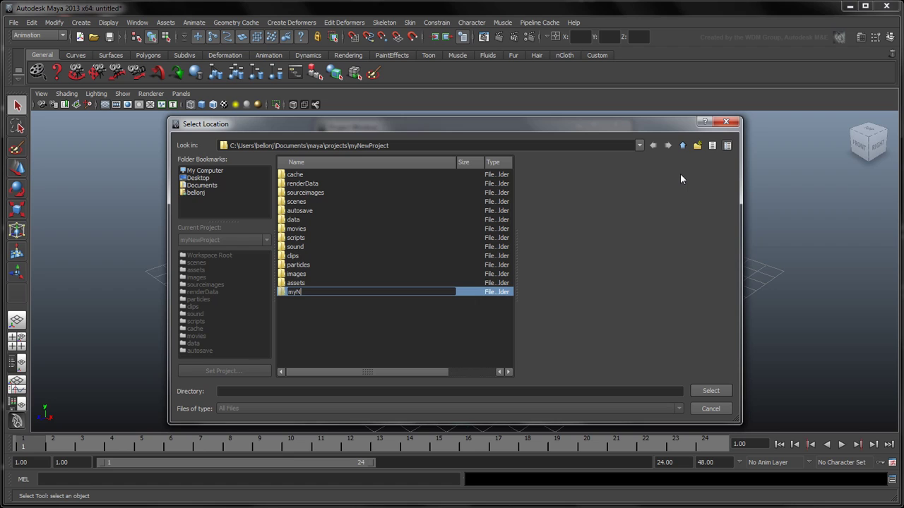
type("ewScenes")
key("Return")
left_click(718, 391)
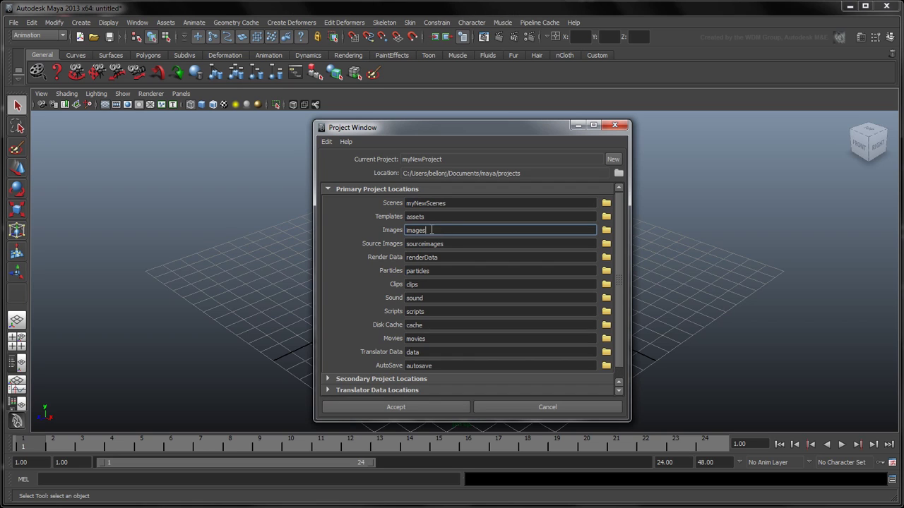
Clear the Images, Source Images and Render Data location fields.
double_click(445, 230)
key("BackSpace")
double_click(436, 243)
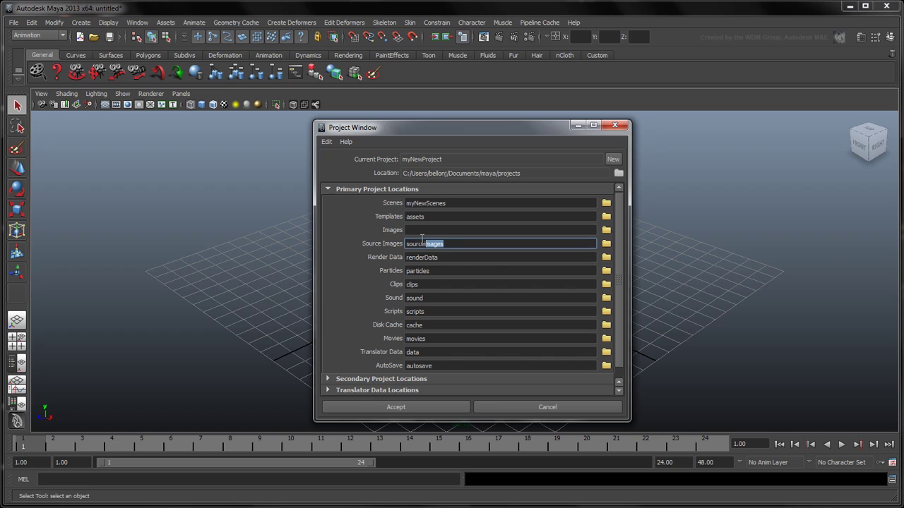
key("BackSpace")
double_click(447, 256)
key("BackSpace")
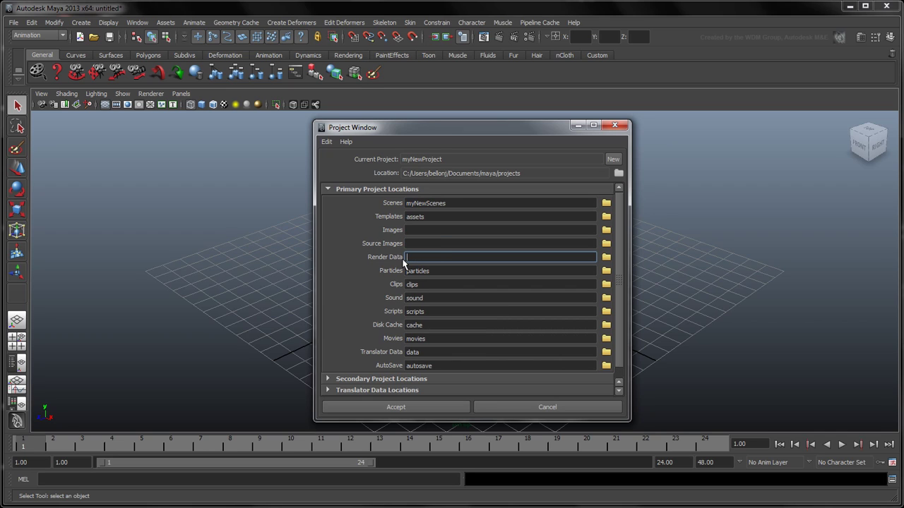
Clear all settings, reset them to defaults, and expand Secondary Project Locations.
left_click(329, 143)
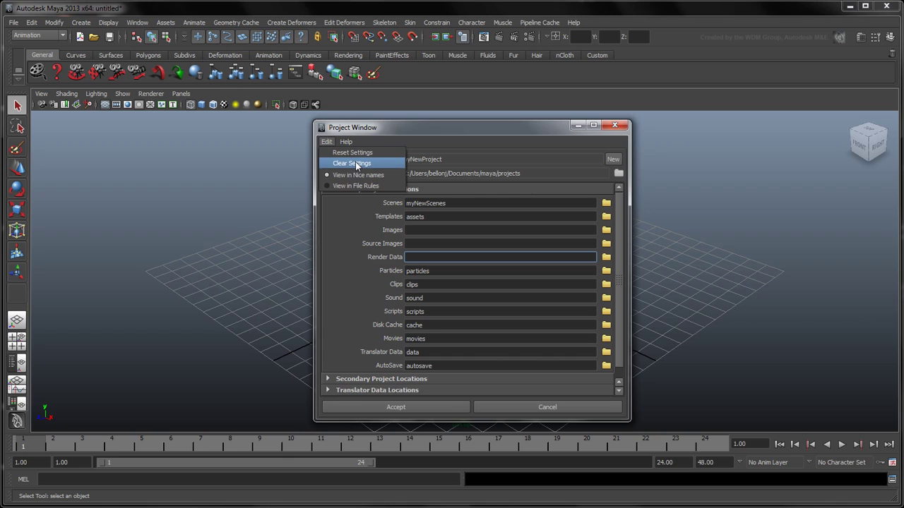
left_click(355, 161)
left_click(330, 143)
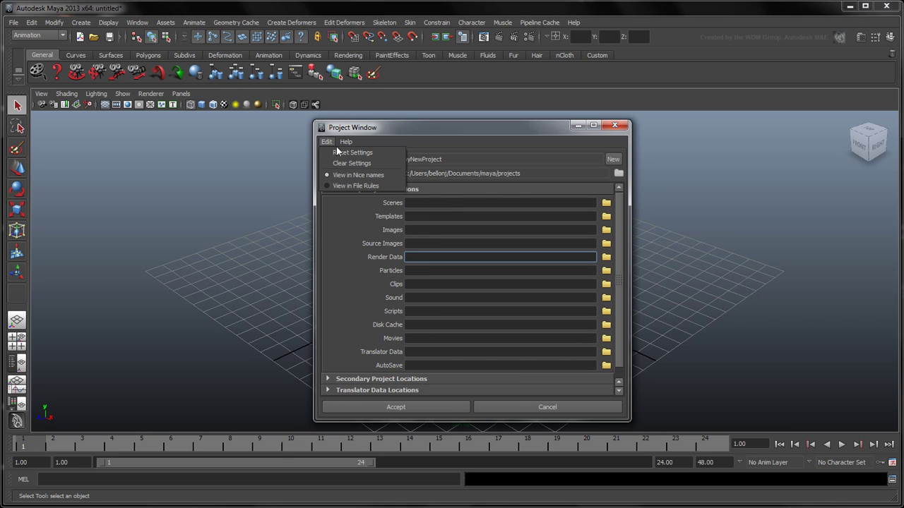
left_click(351, 153)
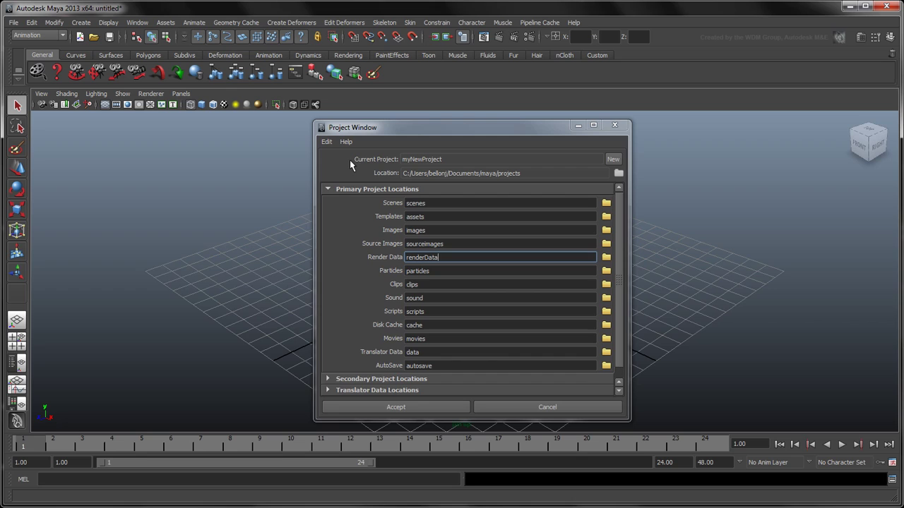
left_click(351, 189)
left_click(351, 200)
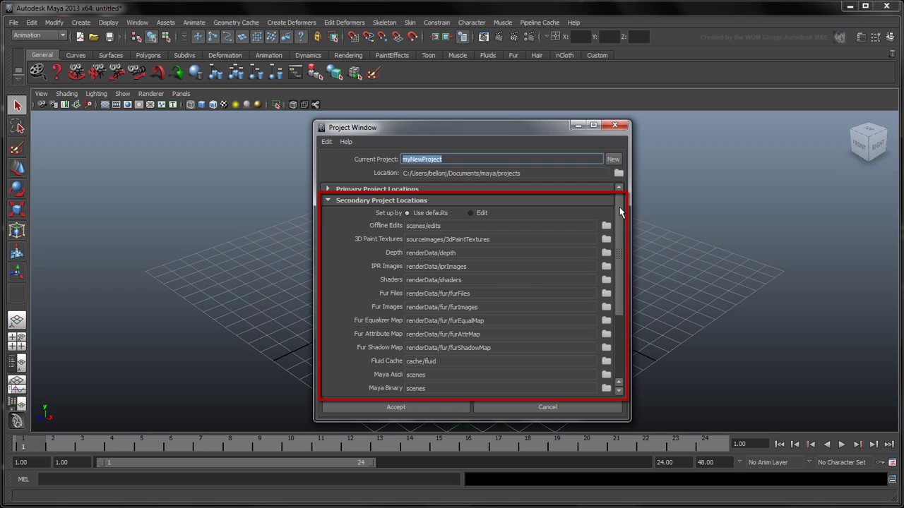
Scroll the secondary locations and expand Translator Data Locations to view their defaults.
left_click_drag(620, 212, 621, 225)
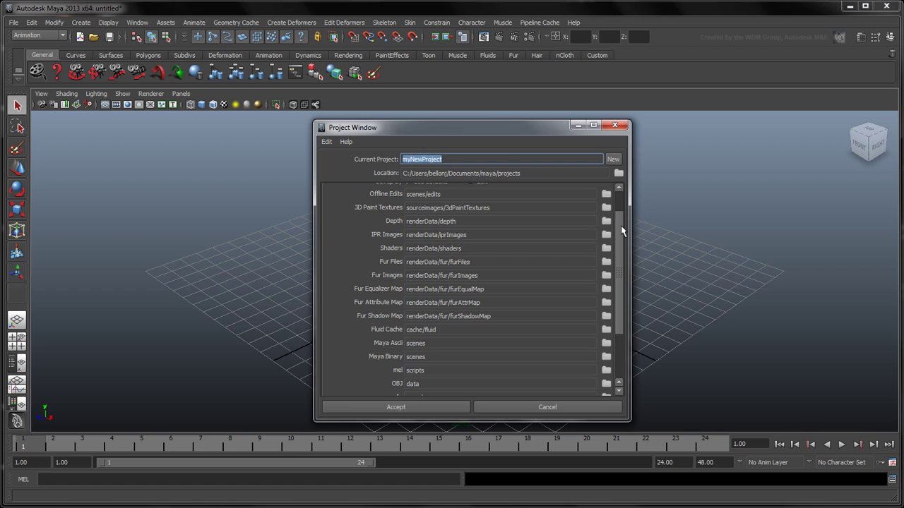
left_click_drag(621, 228, 625, 279)
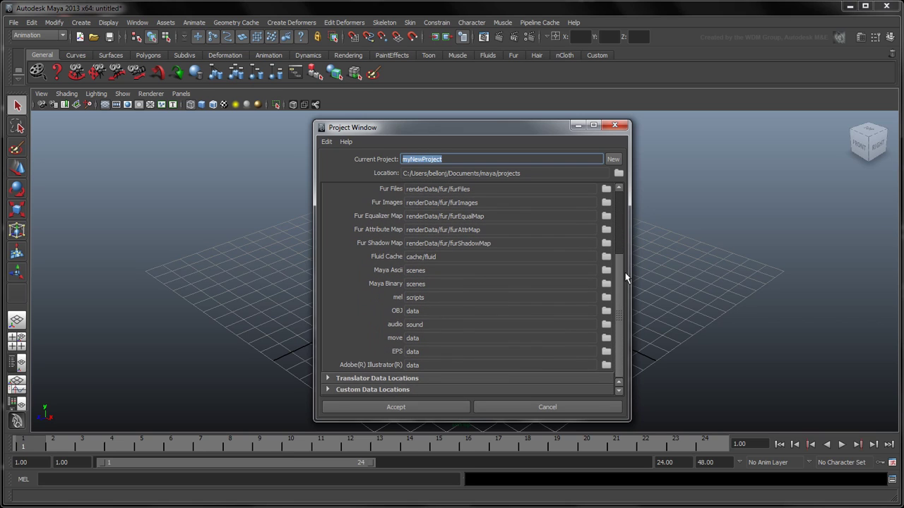
left_click(425, 379)
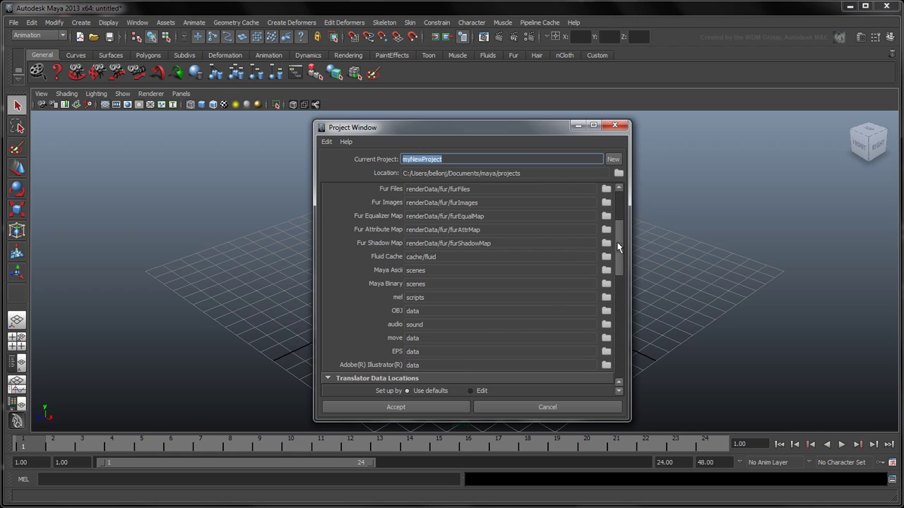
left_click_drag(617, 245, 621, 298)
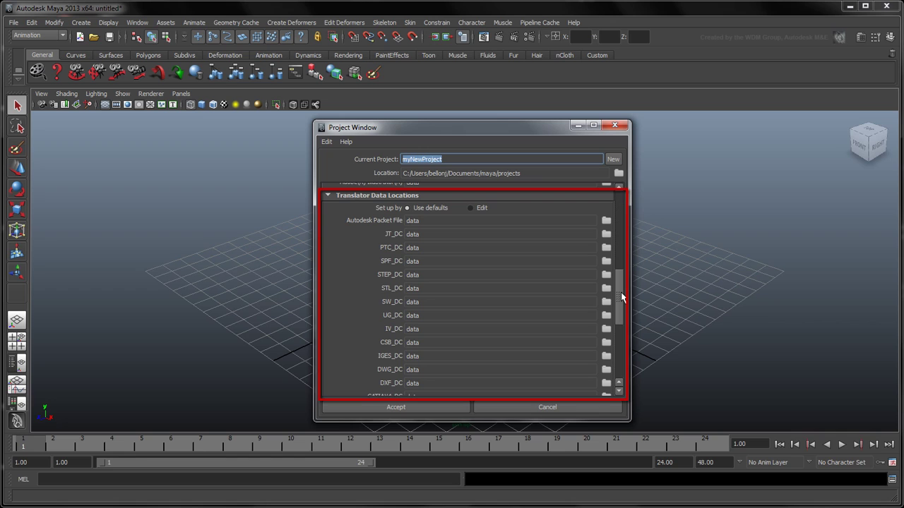
left_click_drag(620, 292, 618, 344)
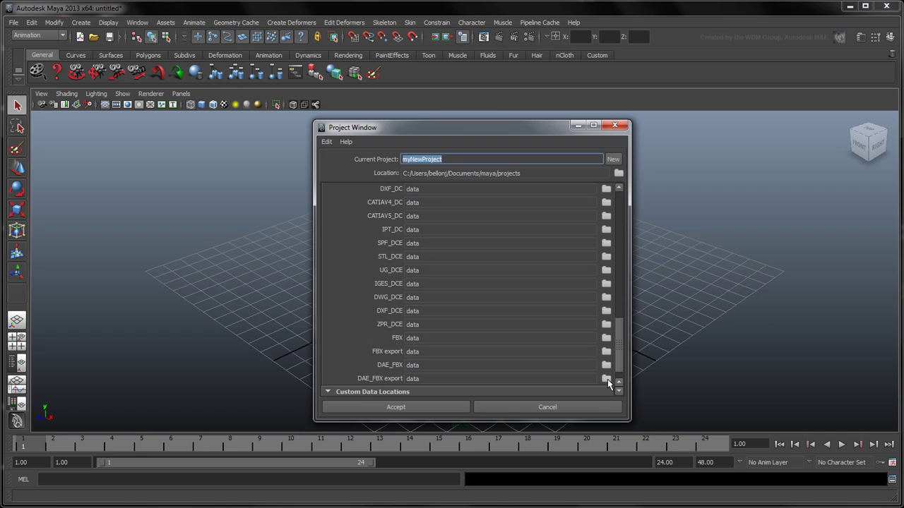
Add the myCustomDataType rule under Custom Data Locations and accept the Project Window.
scroll(619, 362, "down", 1)
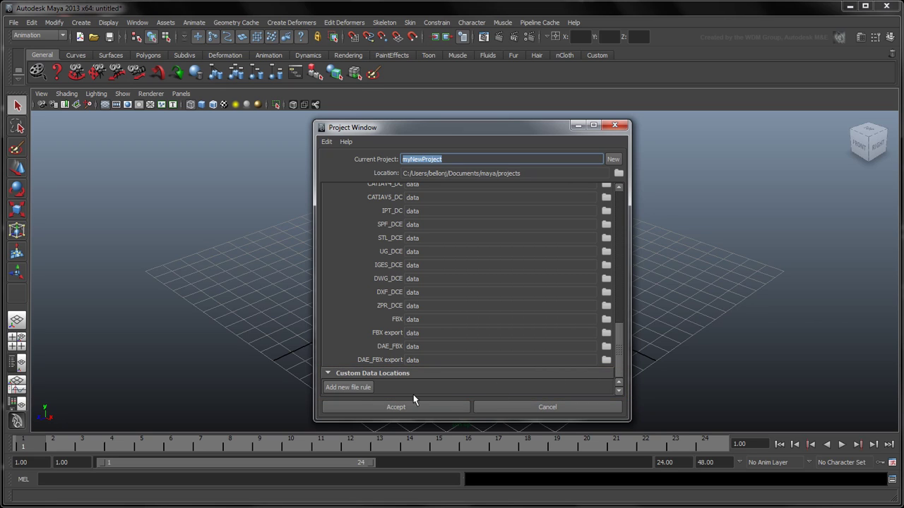
left_click(362, 388)
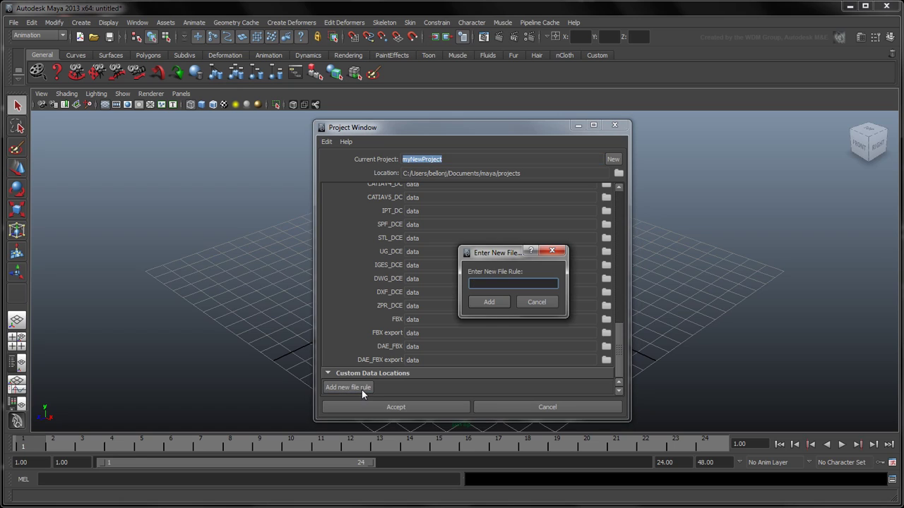
type("myCustomD")
type("ataType")
left_click(486, 299)
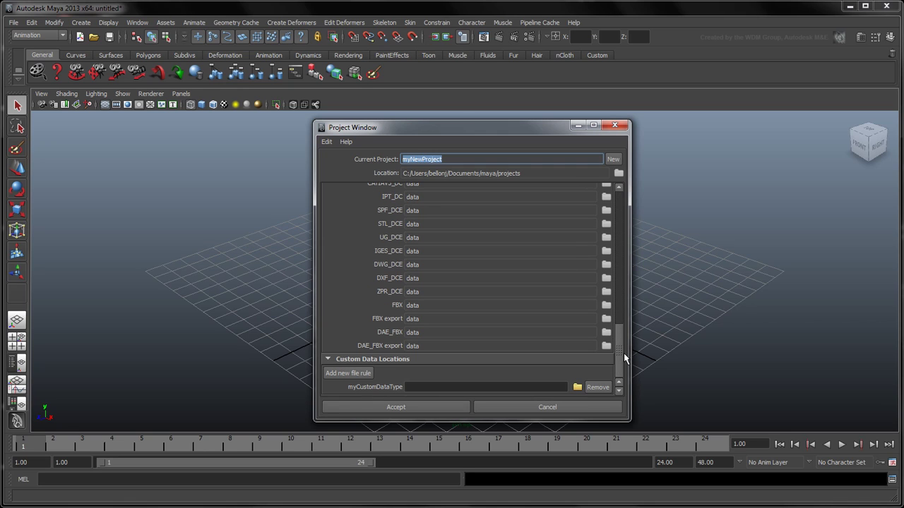
left_click(454, 418)
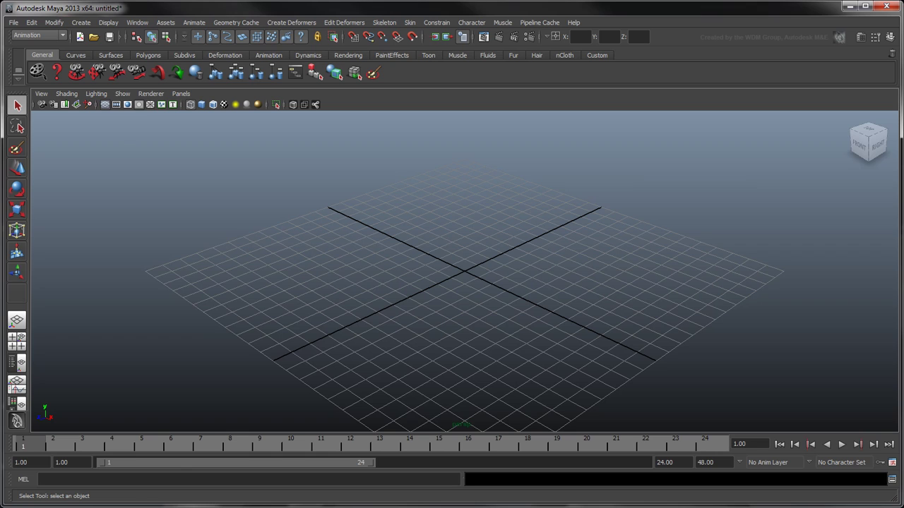
Set a newly created New Folder as the project and create its default workspace.
left_click(13, 22)
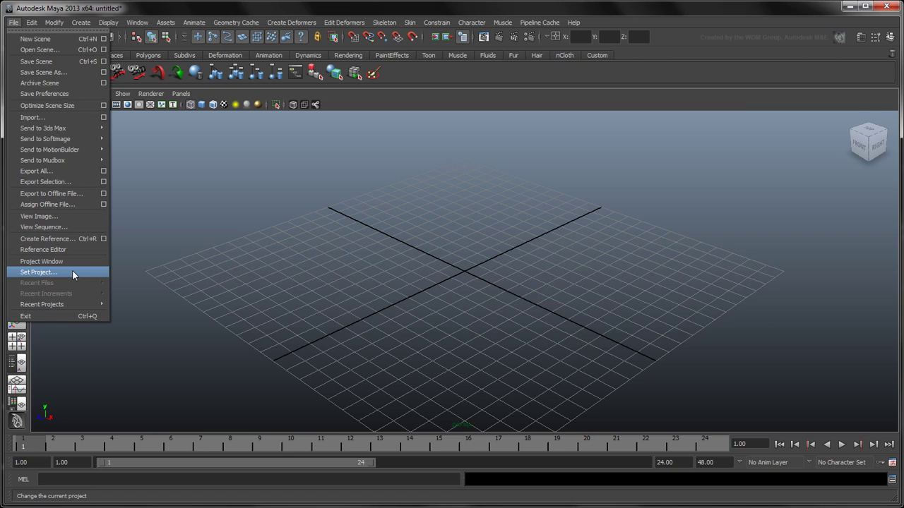
left_click(73, 270)
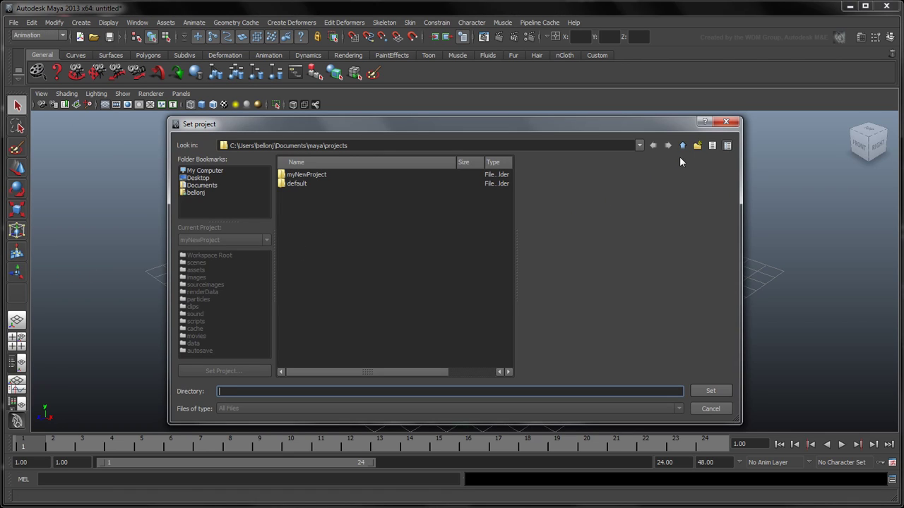
left_click(695, 146)
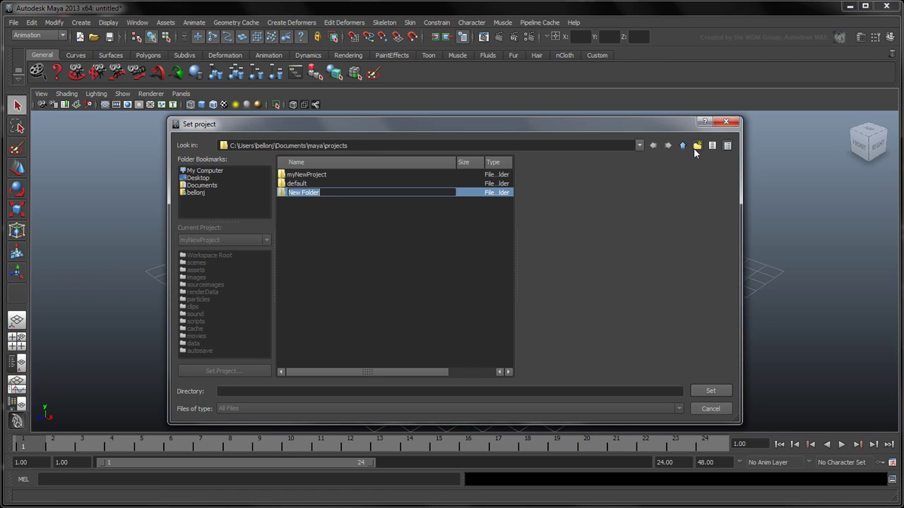
left_click(711, 391)
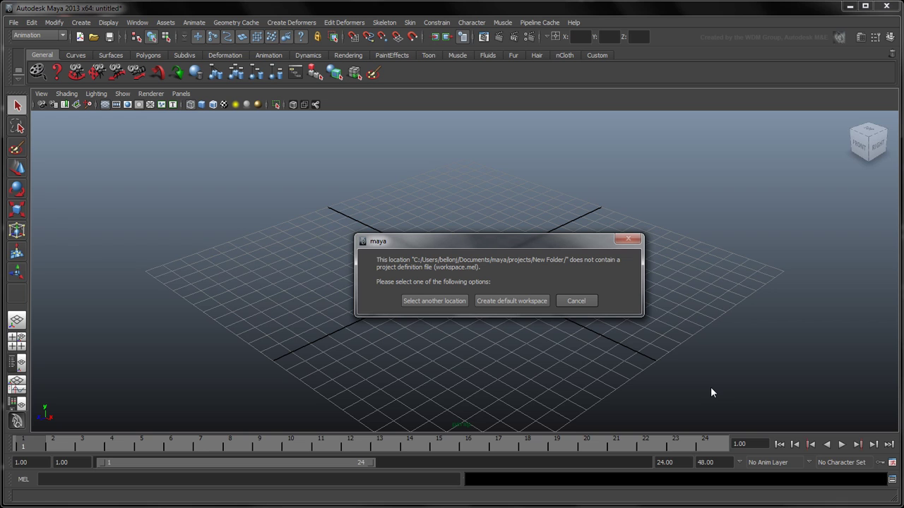
left_click(539, 303)
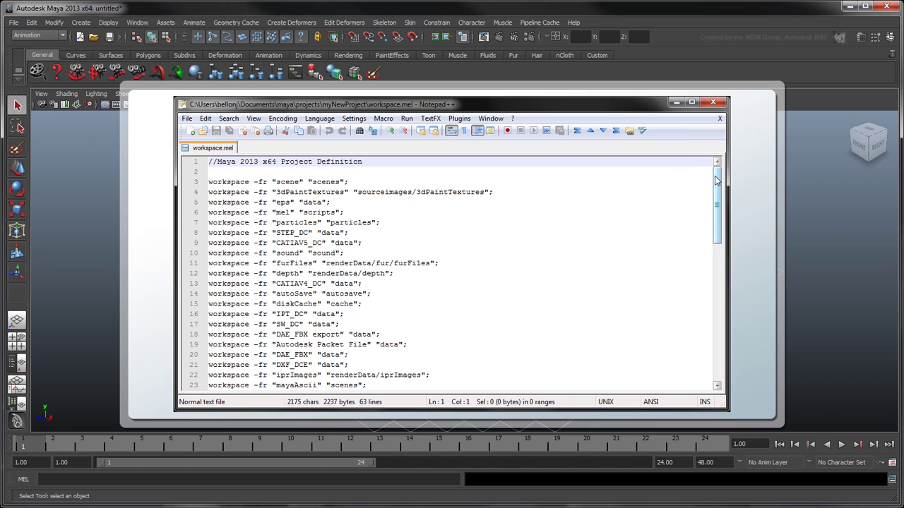
Fill the empty quotes on line 26 of workspace.mel with myCustomData and save the file.
left_click_drag(715, 180, 711, 240)
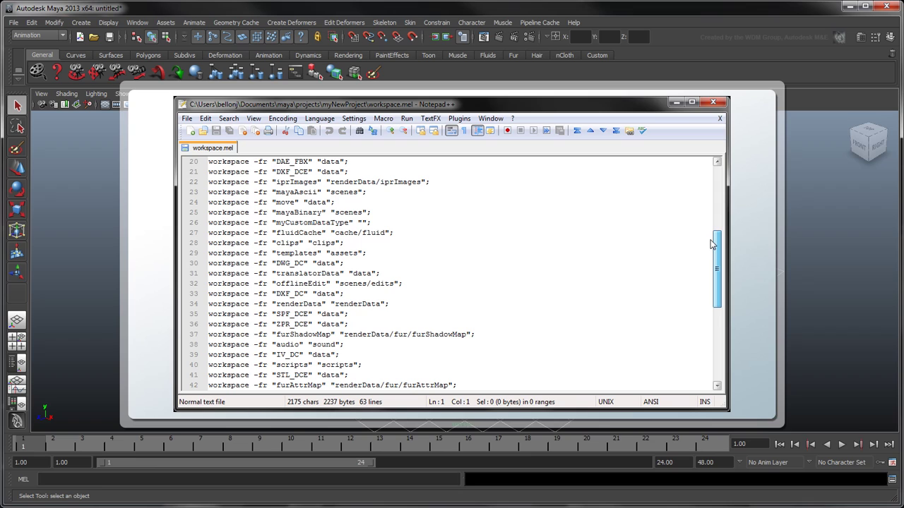
left_click(362, 222)
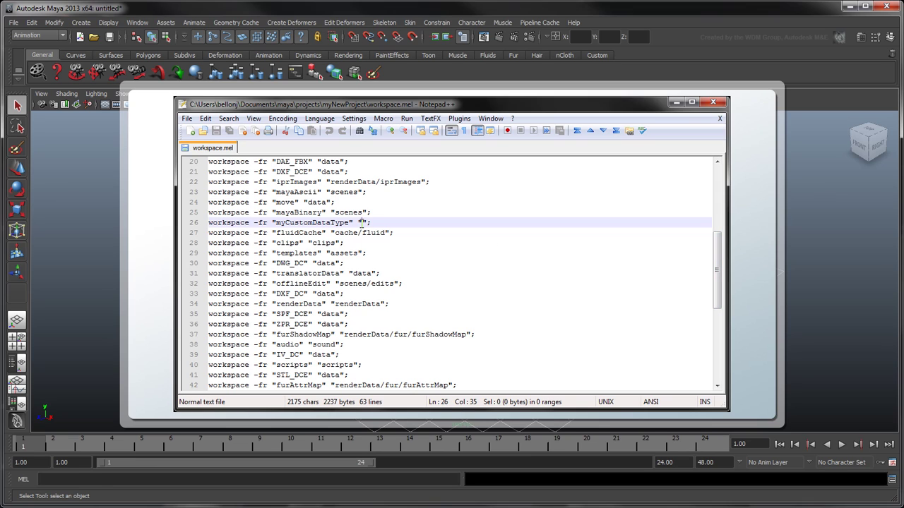
type("myCustomData")
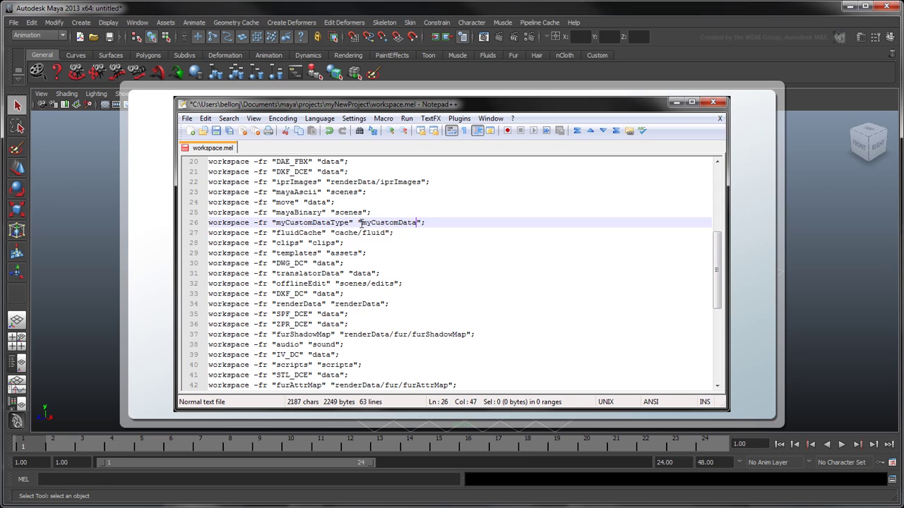
left_click(220, 134)
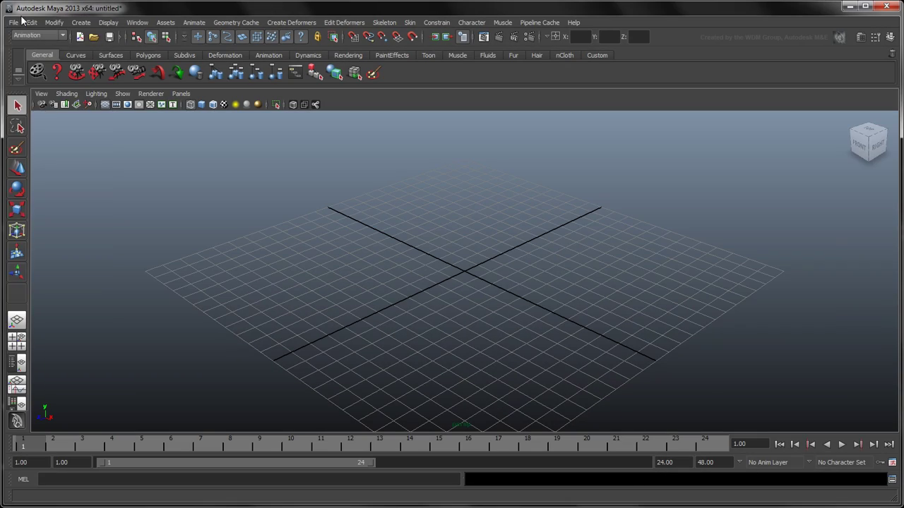
Remove the myCustomDataType rule from the Project Window's Custom Data Locations, confirming with Proceed.
left_click(22, 19)
left_click(60, 262)
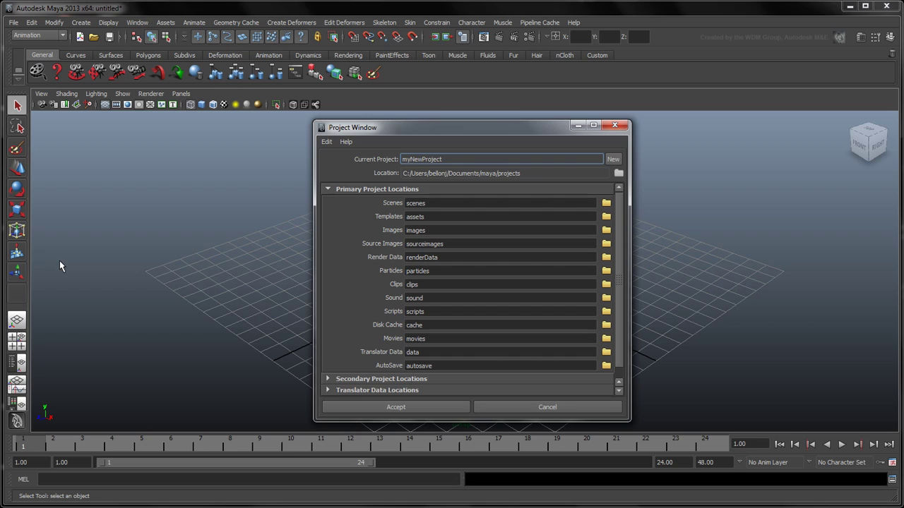
scroll(617, 244, "down", 1)
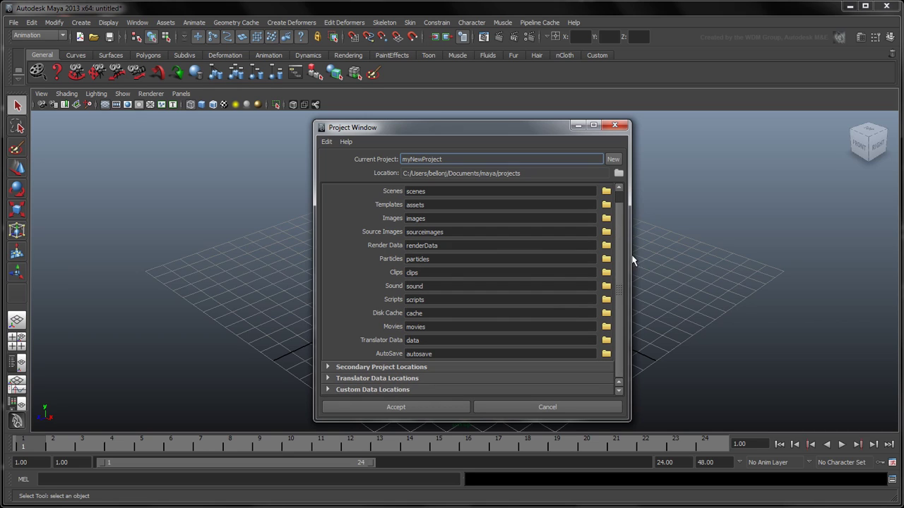
left_click(608, 389)
left_click_drag(620, 358, 624, 384)
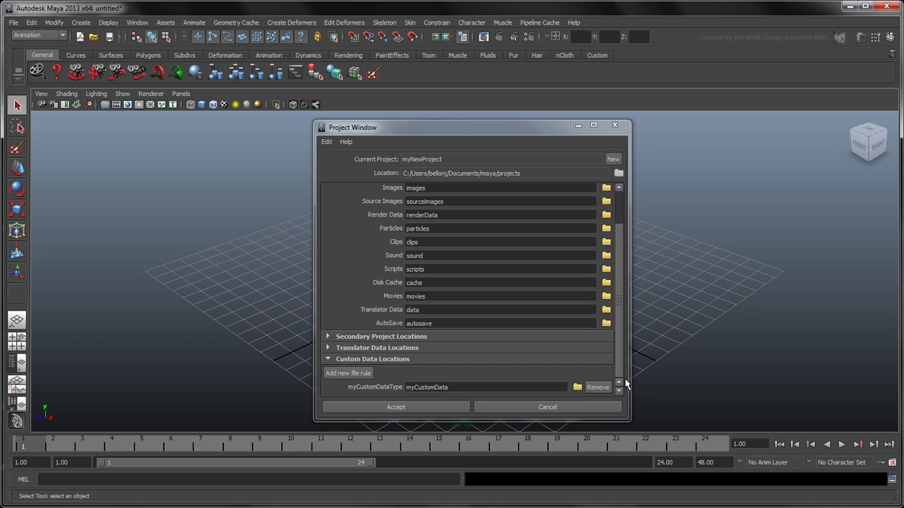
left_click(605, 387)
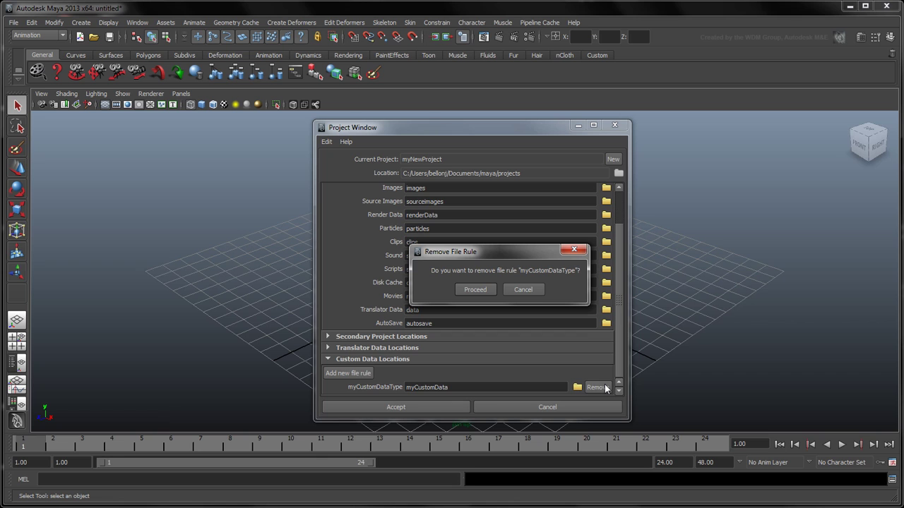
left_click(479, 289)
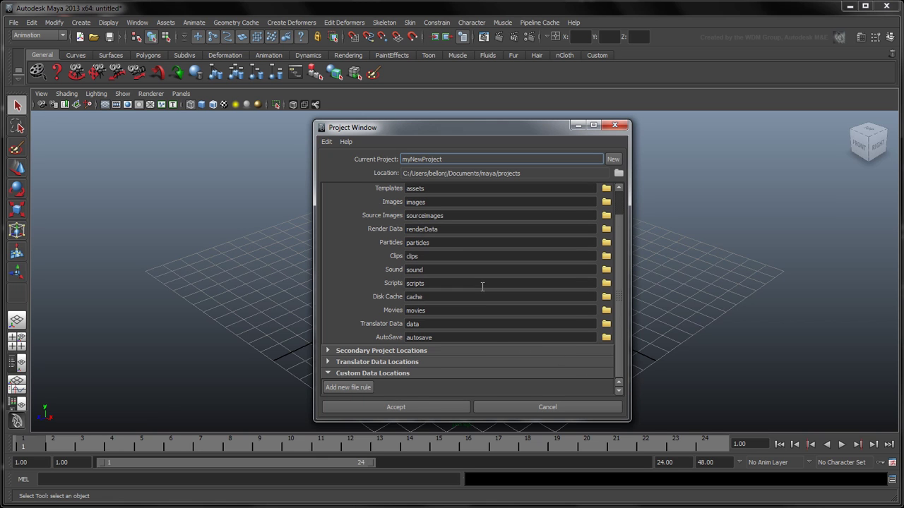
left_click(441, 407)
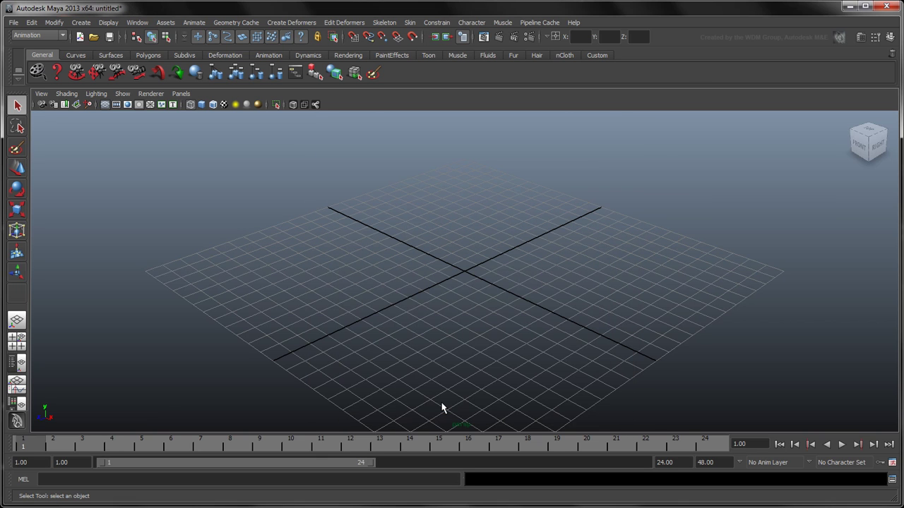